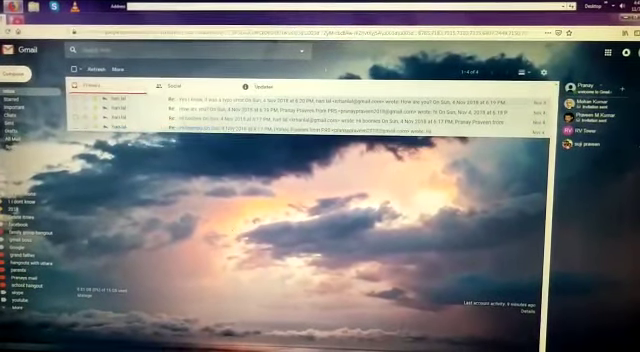
Open Gmail's Advanced settings tab and highlight the Unread message icon feature title.
{"action": "left_click", "coordinate": [542, 70]}
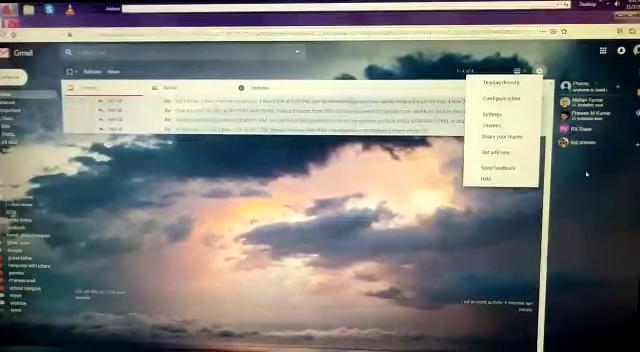
{"action": "left_click", "coordinate": [512, 115]}
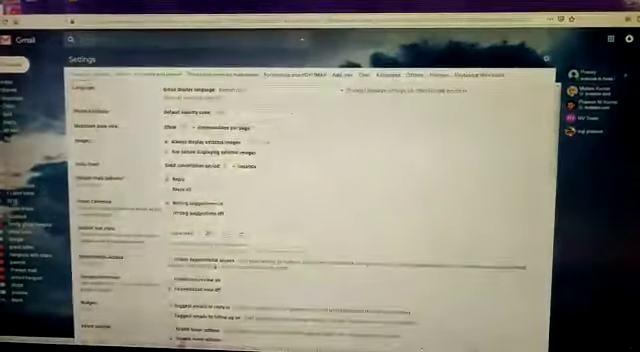
{"action": "left_click", "coordinate": [387, 75]}
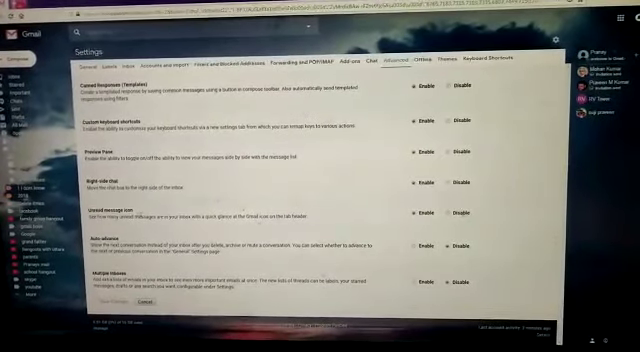
{"action": "left_click_drag", "start_coordinate": [90, 211], "coordinate": [130, 212]}
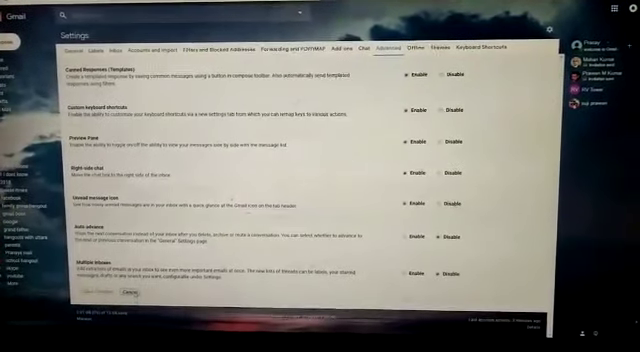
Cancel out of Settings and browse the Social and Updates inbox categories.
{"action": "left_click", "coordinate": [131, 292]}
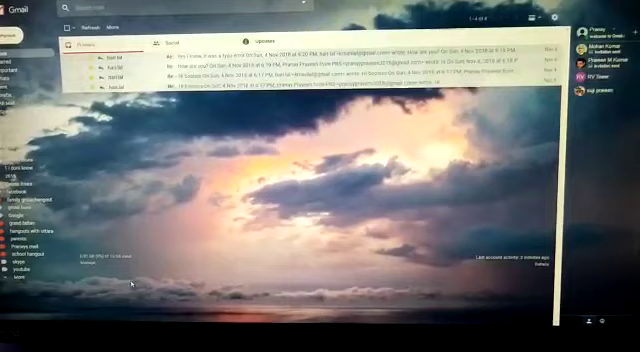
{"action": "left_click", "coordinate": [172, 39]}
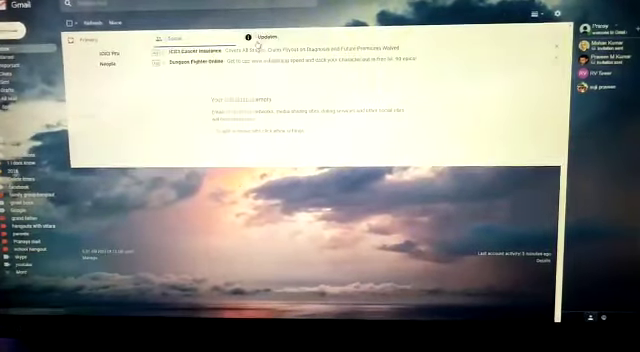
{"action": "left_click", "coordinate": [248, 40]}
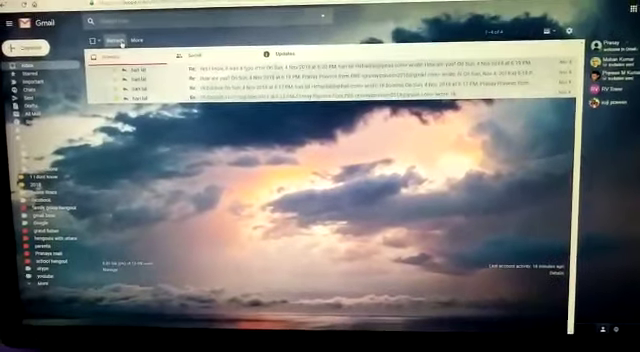
Open and close the More actions list, refresh the inbox, and select all messages.
{"action": "left_click", "coordinate": [137, 40]}
{"action": "left_click", "coordinate": [115, 58]}
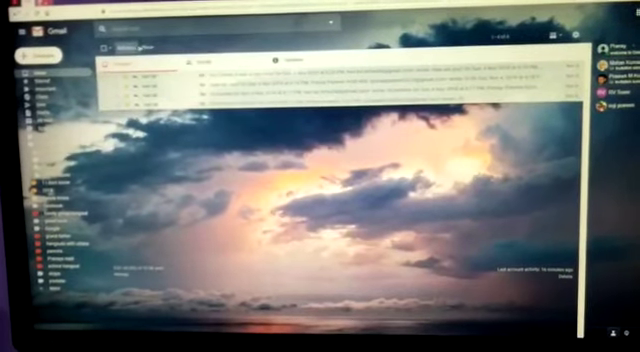
{"action": "left_click", "coordinate": [128, 47]}
{"action": "left_click", "coordinate": [108, 38]}
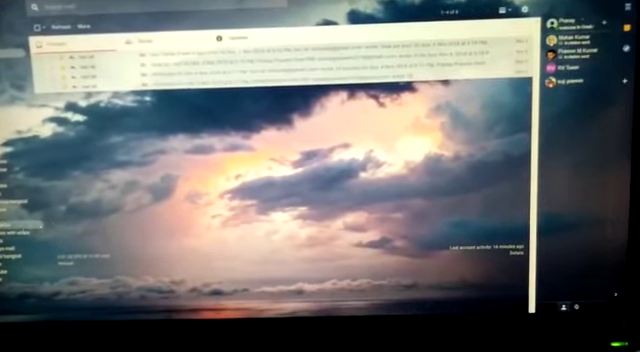
Run a search, clear it, select every conversation, then return to another inbox category.
{"action": "key", "text": "Return"}
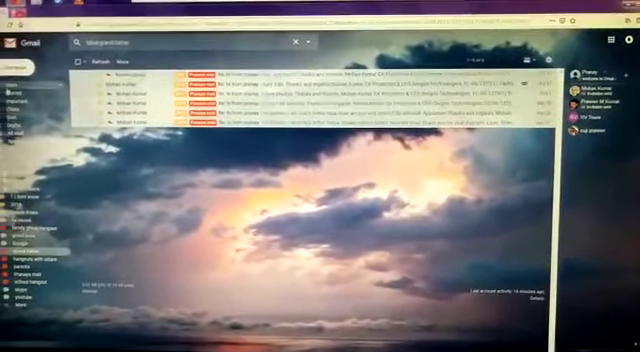
{"action": "key", "text": "alt+Left"}
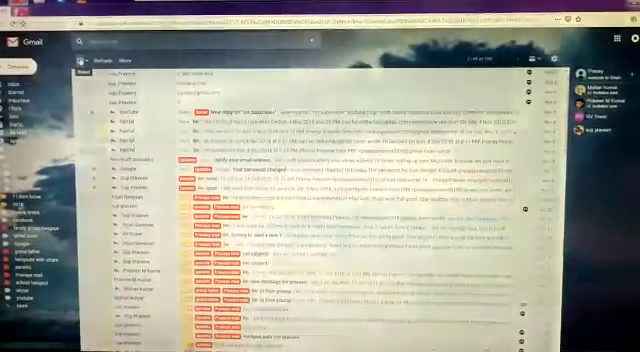
{"action": "left_click", "coordinate": [77, 66]}
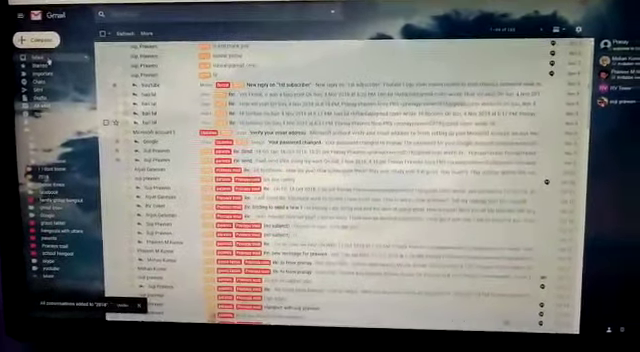
{"action": "left_click", "coordinate": [60, 70]}
{"action": "left_click", "coordinate": [180, 31]}
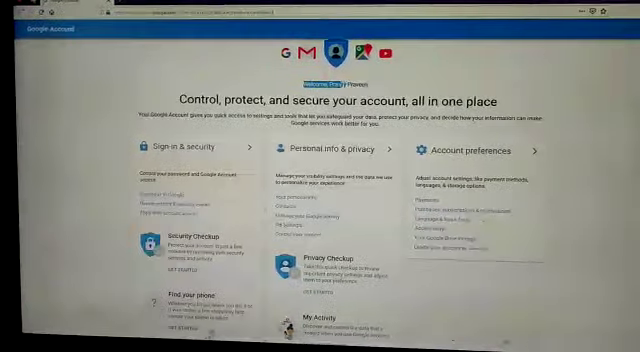
{"action": "scroll", "coordinate": [330, 120], "scroll_direction": "down", "scroll_amount": 3}
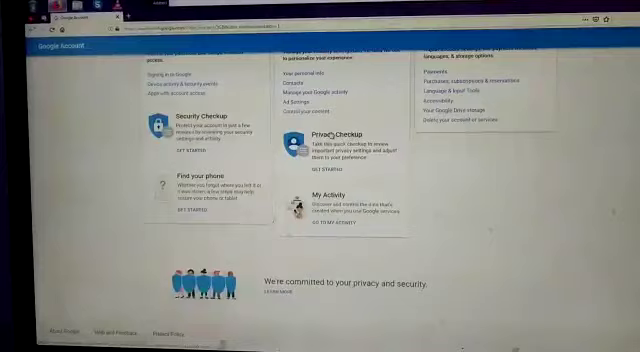
{"action": "scroll", "coordinate": [330, 120], "scroll_direction": "up", "scroll_amount": 3}
{"action": "scroll", "coordinate": [317, 164], "scroll_direction": "down", "scroll_amount": 3}
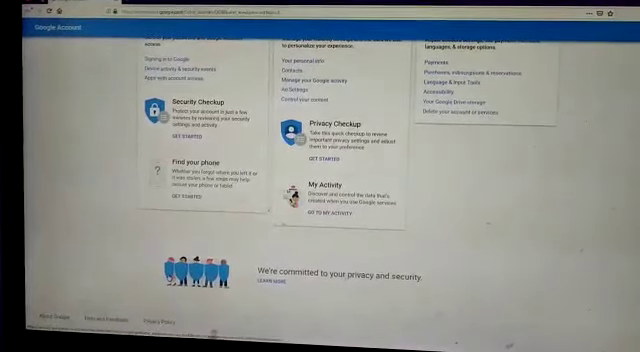
{"action": "scroll", "coordinate": [168, 284], "scroll_direction": "up", "scroll_amount": 3}
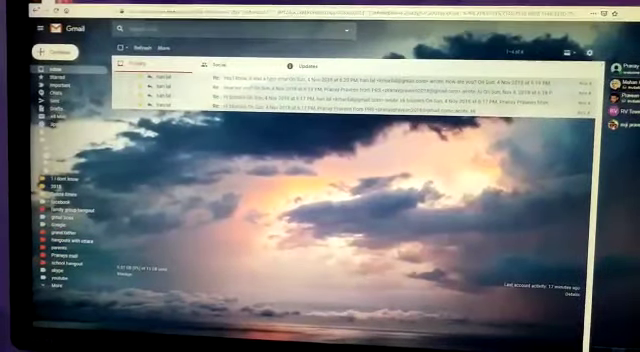
Open and close chats with two Hangouts contacts, then open the RV Tower chat.
{"action": "left_click", "coordinate": [624, 112]}
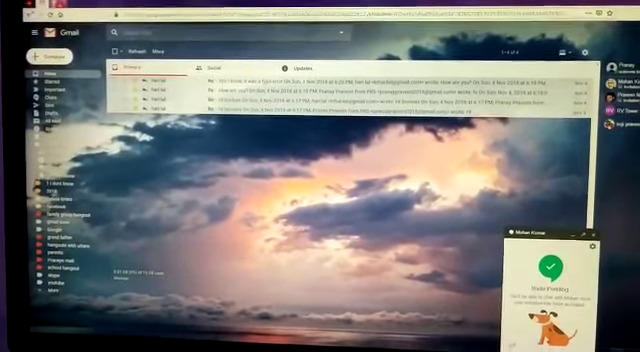
{"action": "left_click", "coordinate": [597, 234]}
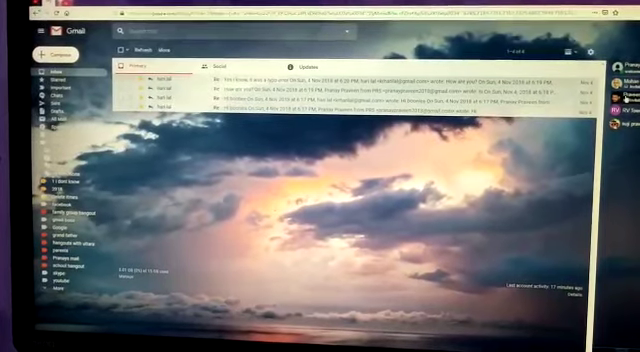
{"action": "left_click", "coordinate": [626, 66]}
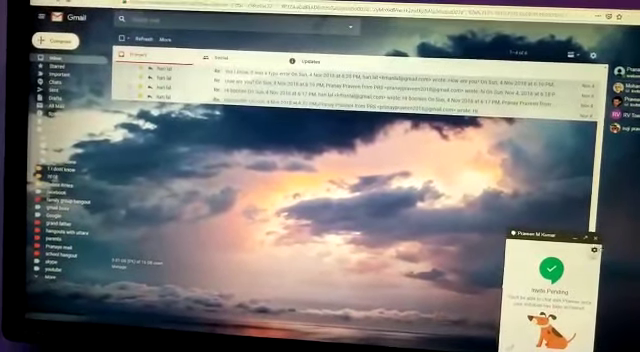
{"action": "left_click", "coordinate": [595, 238]}
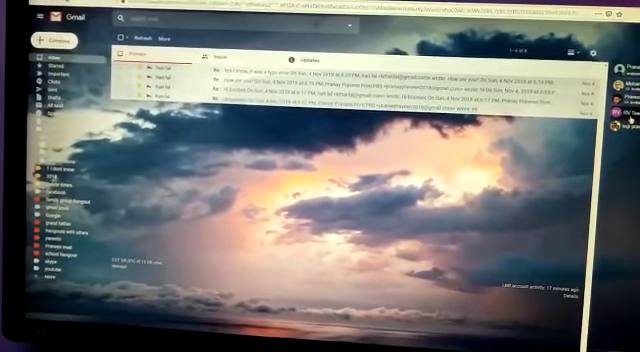
{"action": "left_click", "coordinate": [630, 114]}
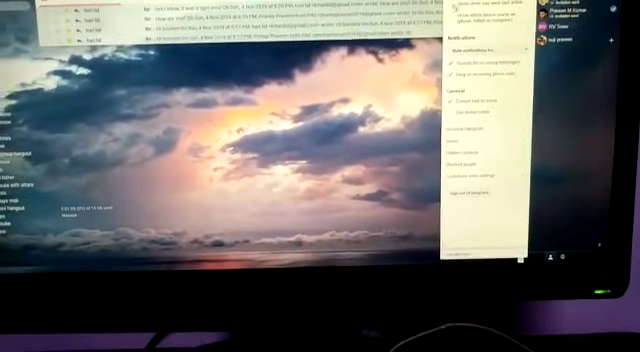
Dismiss the Hangouts chat settings panel with Esc.
{"action": "key", "text": "Escape"}
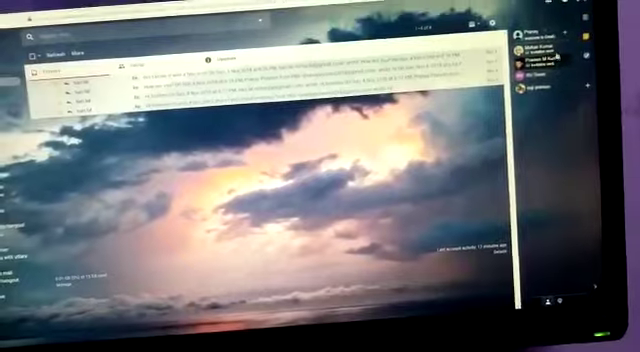